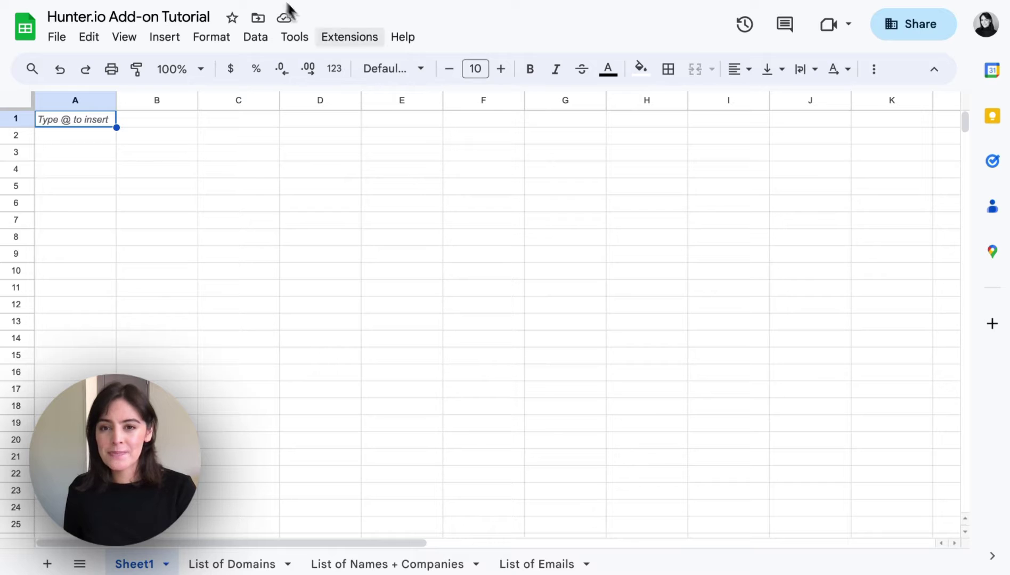
Step: Launch the Hunter for Sheets add-on from the Extensions menu
click(346, 38)
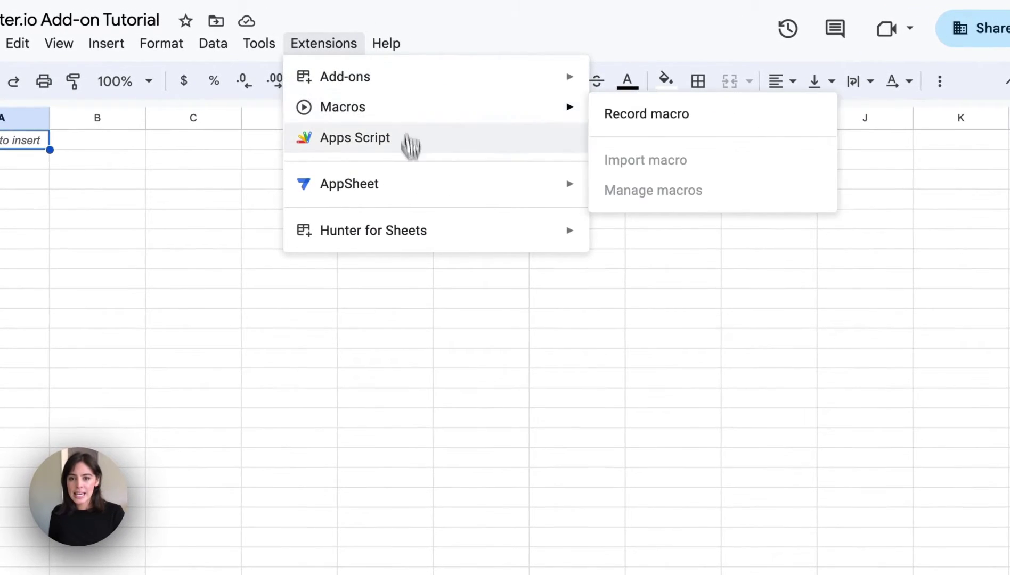
mouse_move(465, 239)
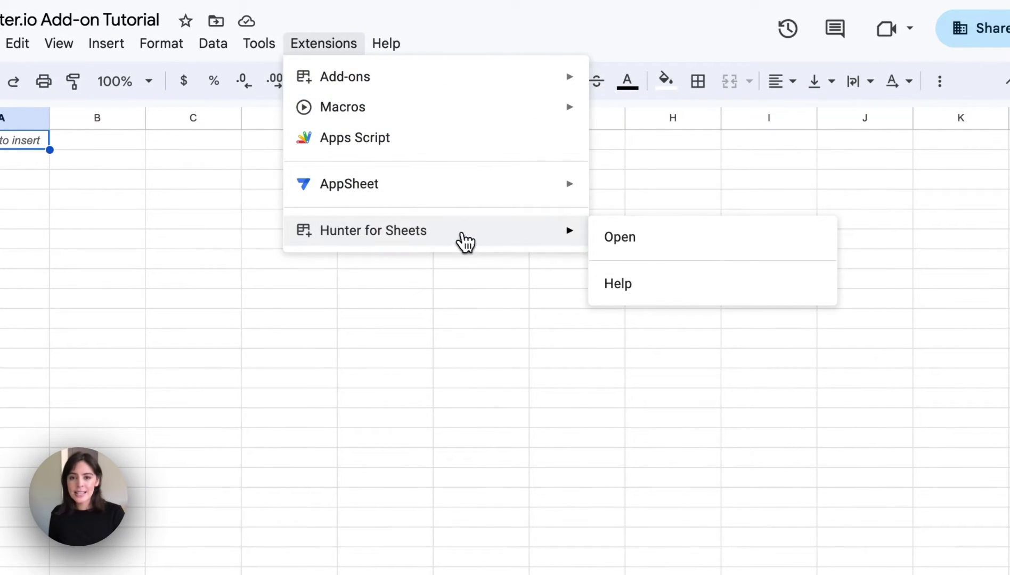
click(695, 239)
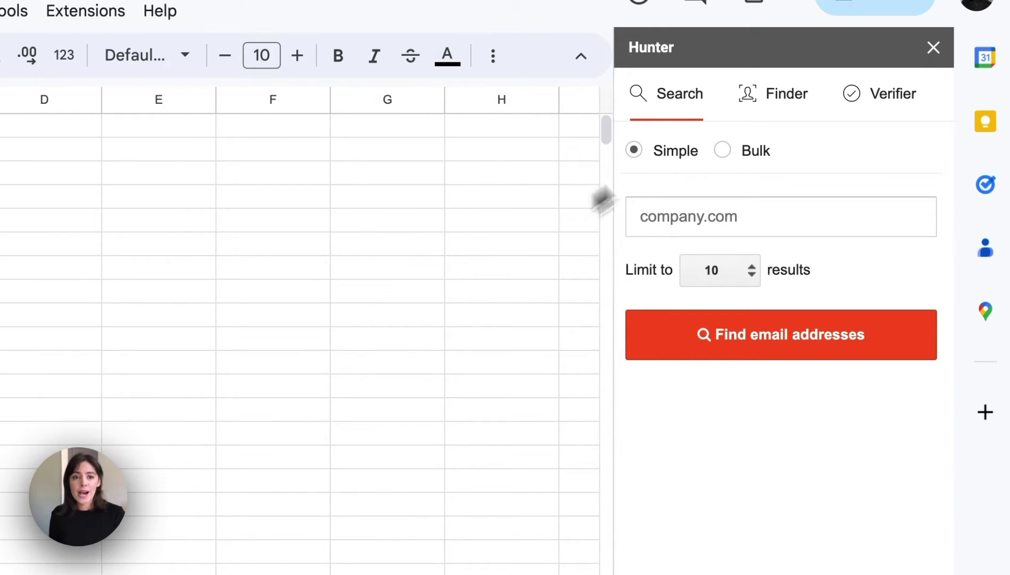
click(781, 97)
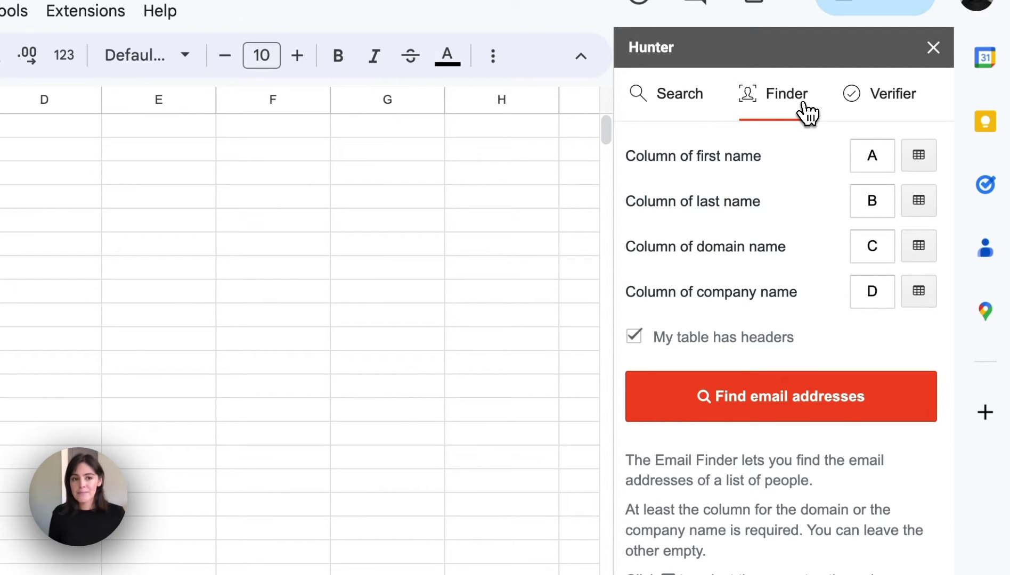
click(880, 96)
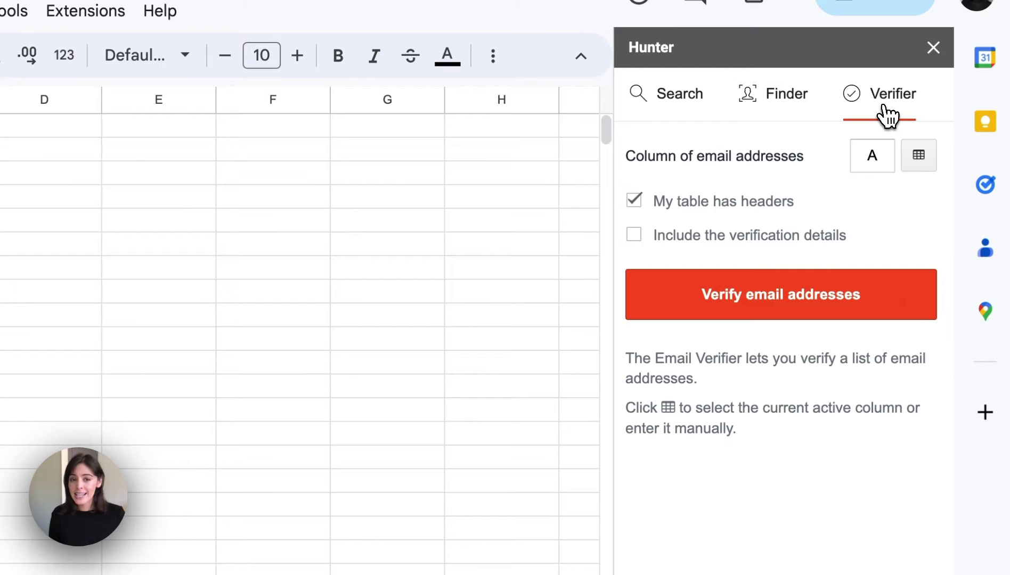
click(679, 106)
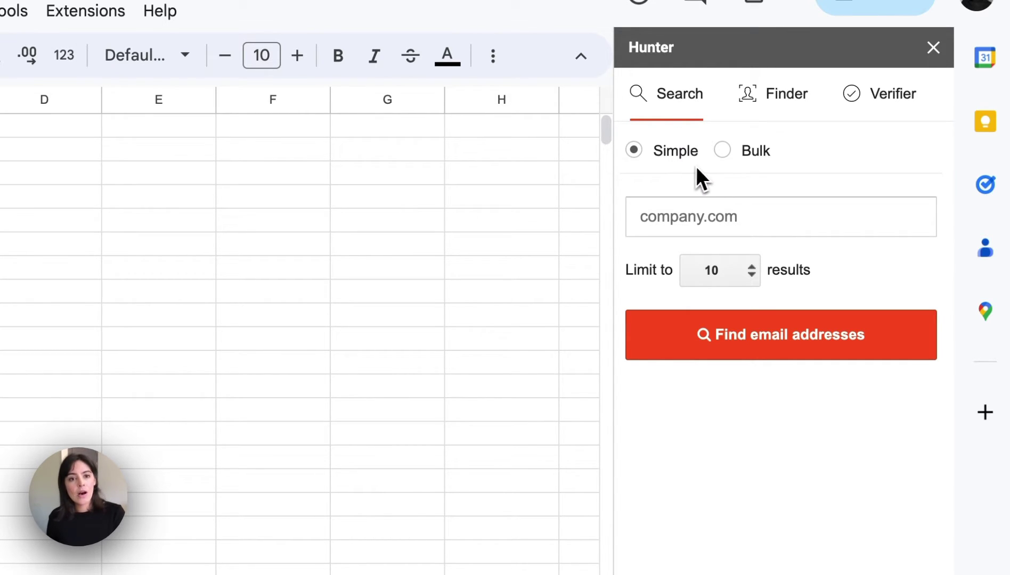
Step: Search the domain hunter.io for email addresses, limited to 10 results
click(751, 224)
click(775, 254)
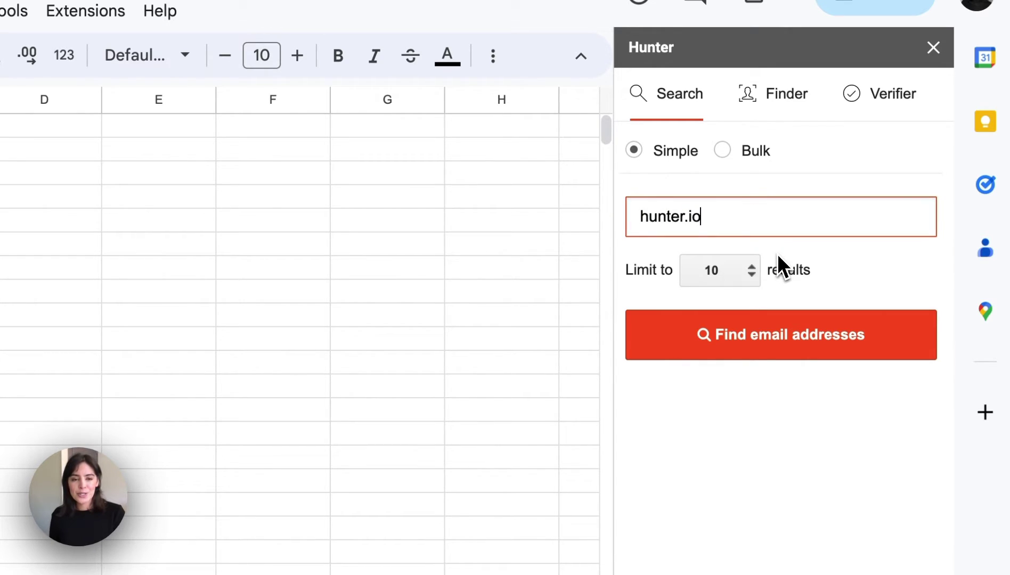
click(747, 276)
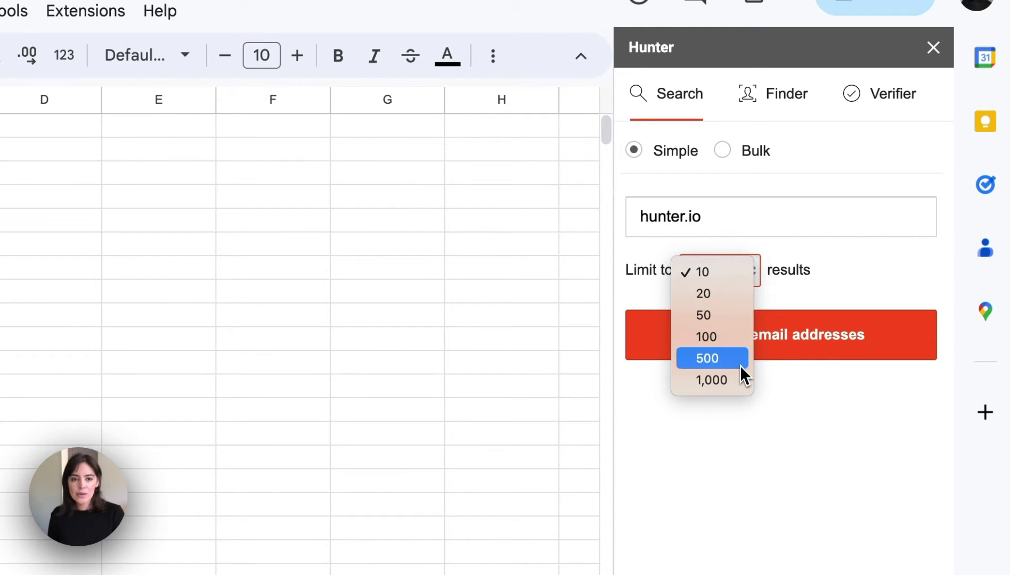
click(734, 276)
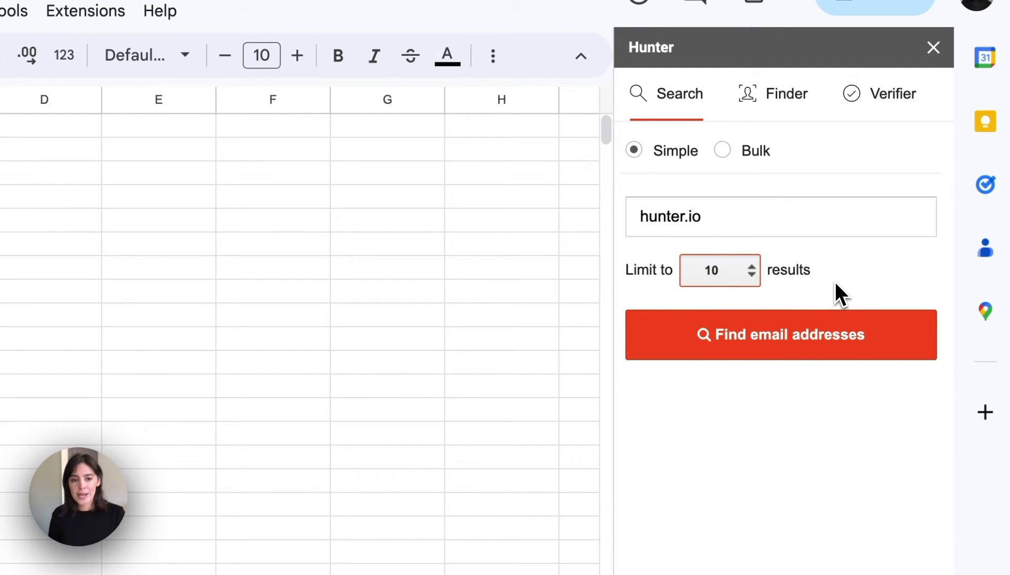
click(851, 331)
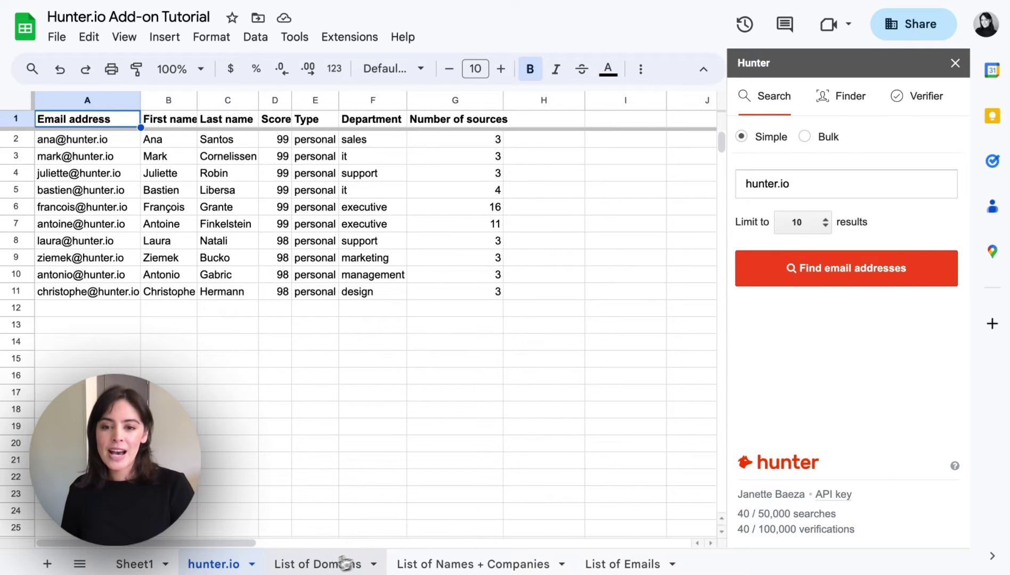
Step: Bulk-search the six domains on List of Domains at 10 results each, then bring up the Finder
click(318, 566)
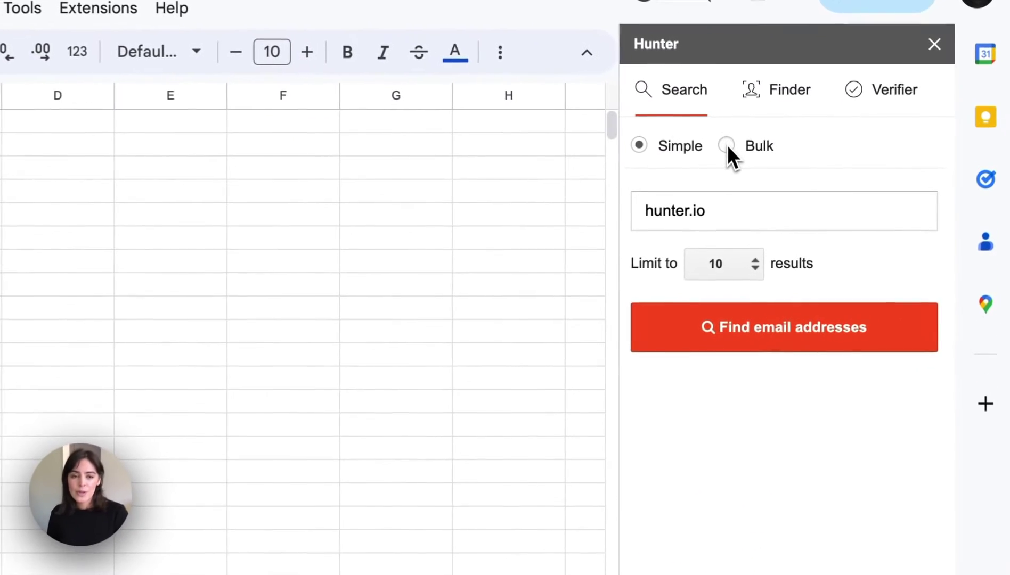
click(726, 146)
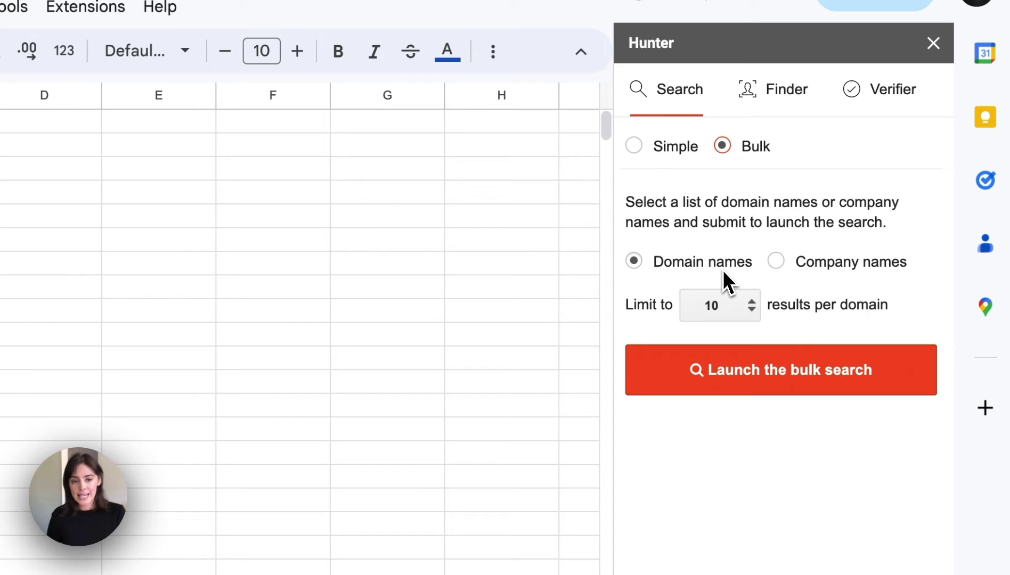
click(743, 314)
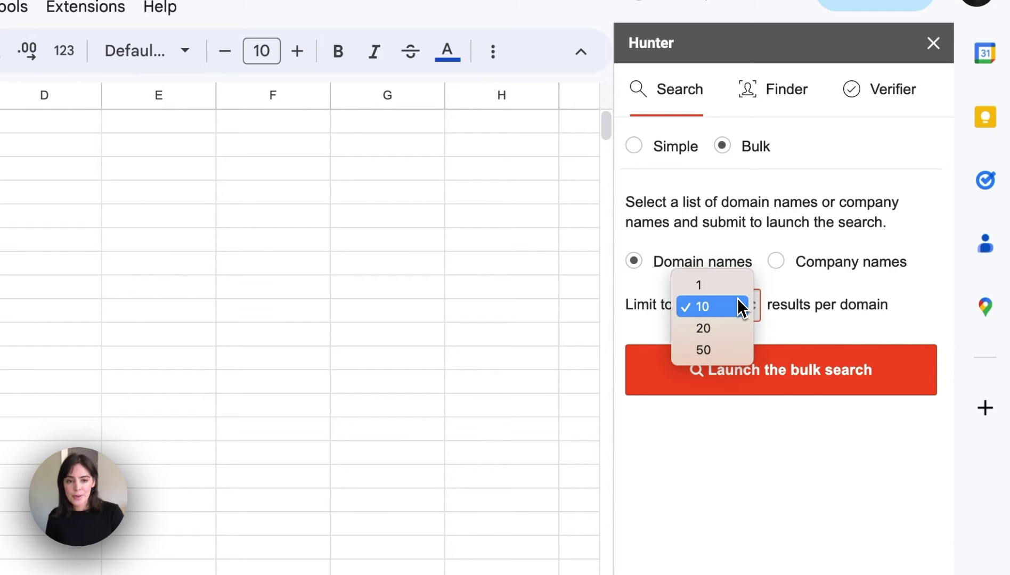
click(741, 308)
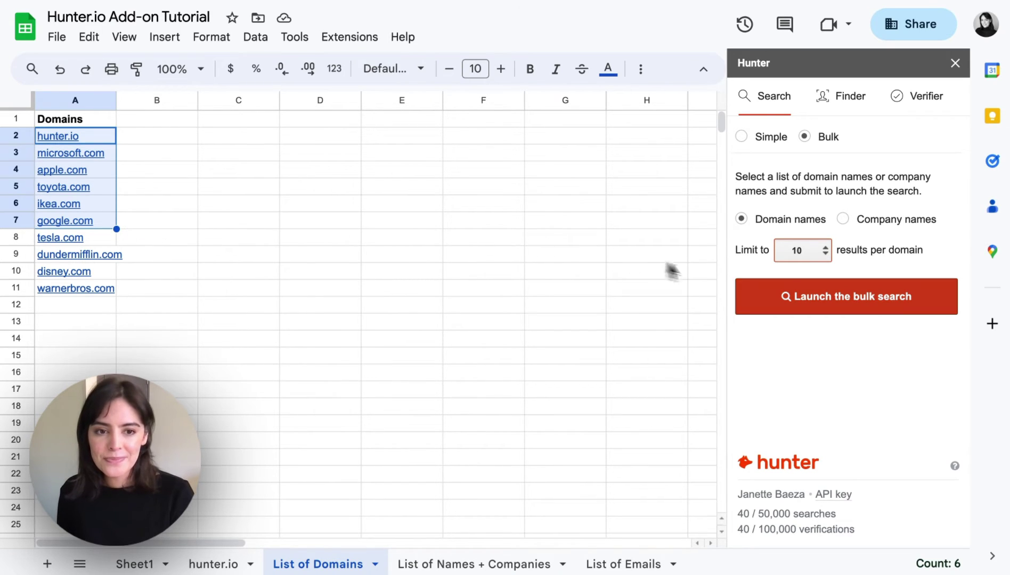
click(814, 309)
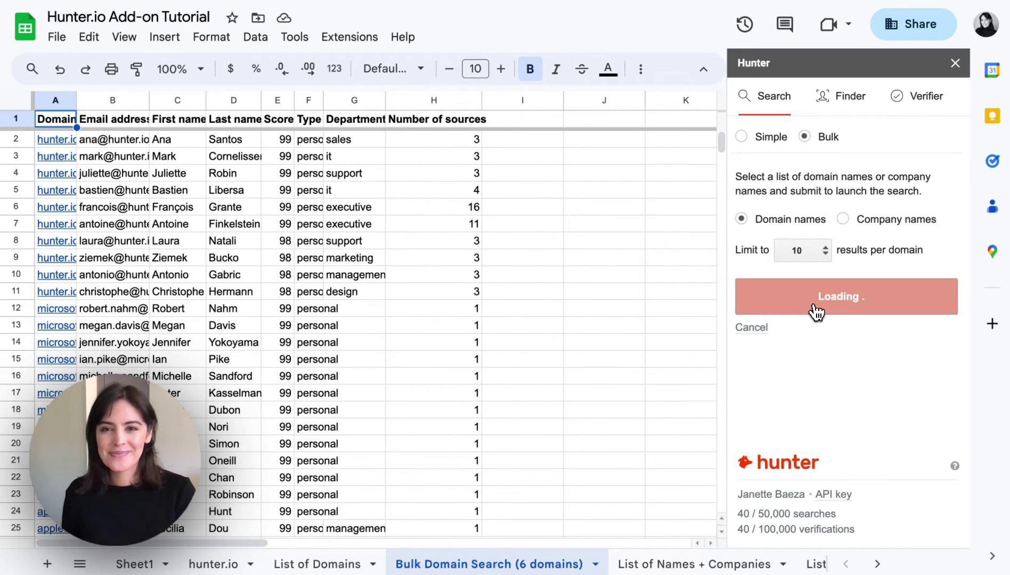
click(859, 99)
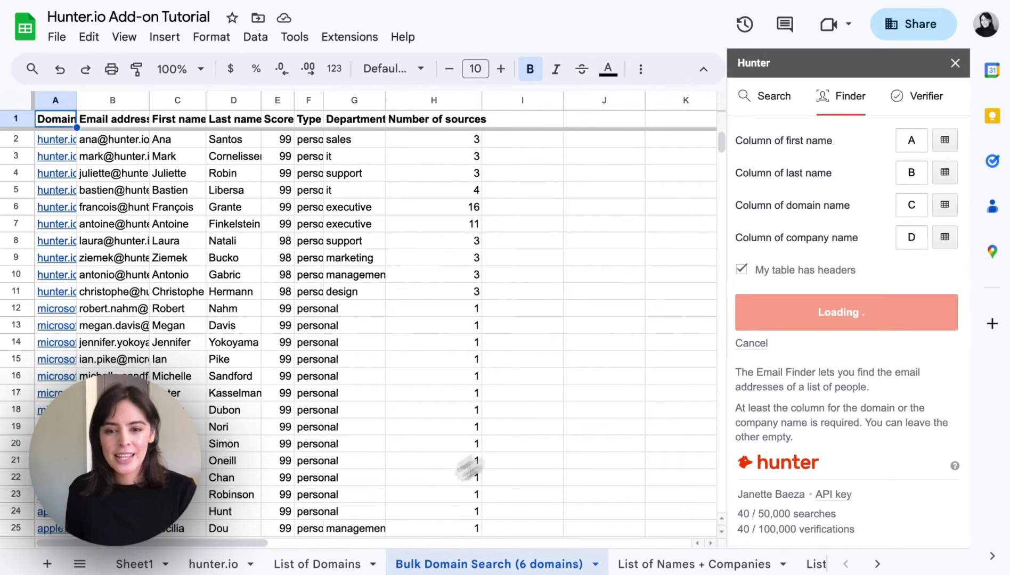
Step: On List of Names + Companies, clear the company column D setting and find everyone's emails
click(663, 565)
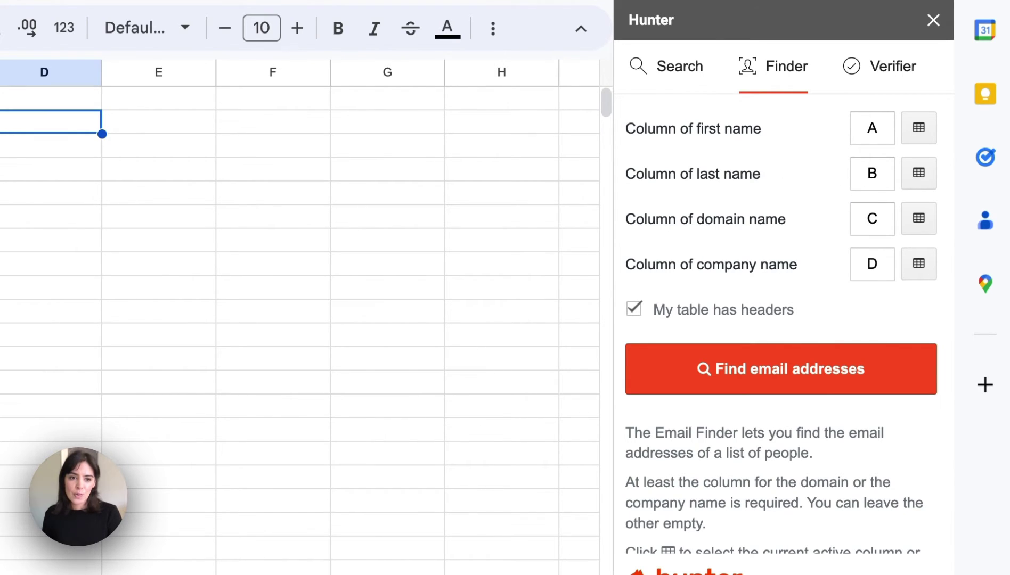
double_click(860, 261)
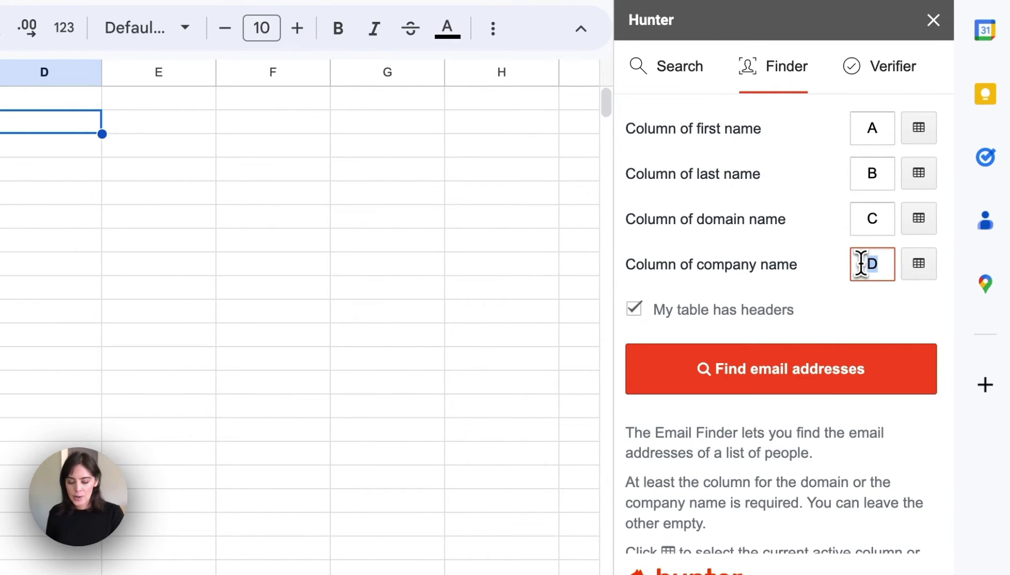
key(BackSpace)
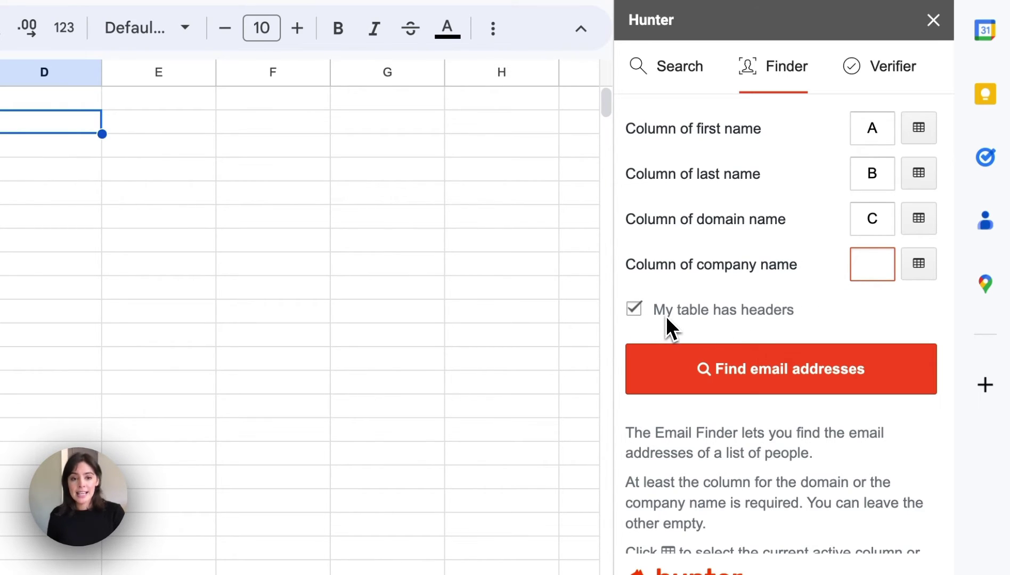
click(799, 370)
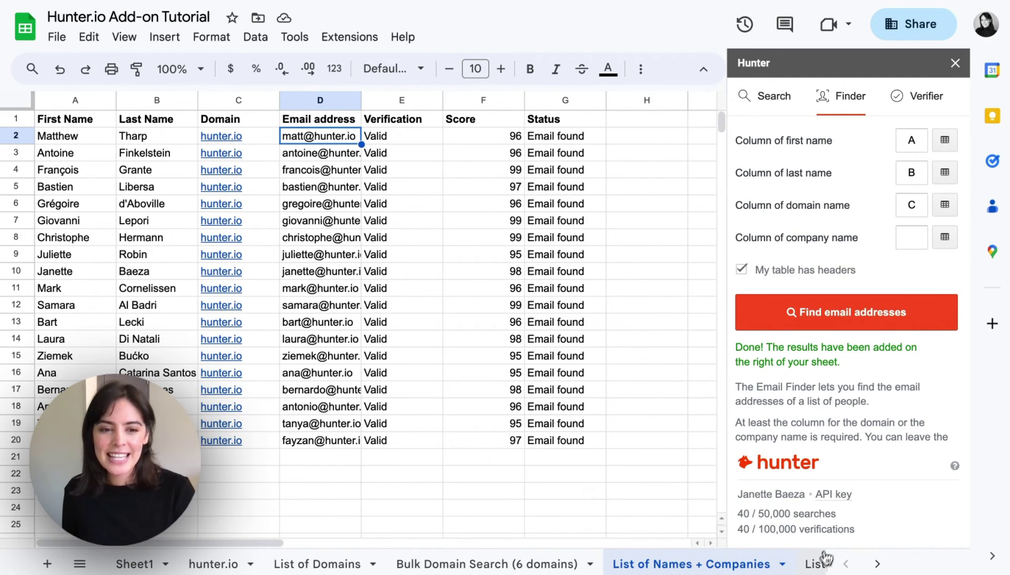
Step: Verify the List of Emails addresses with verification details included, then review the result columns
click(816, 564)
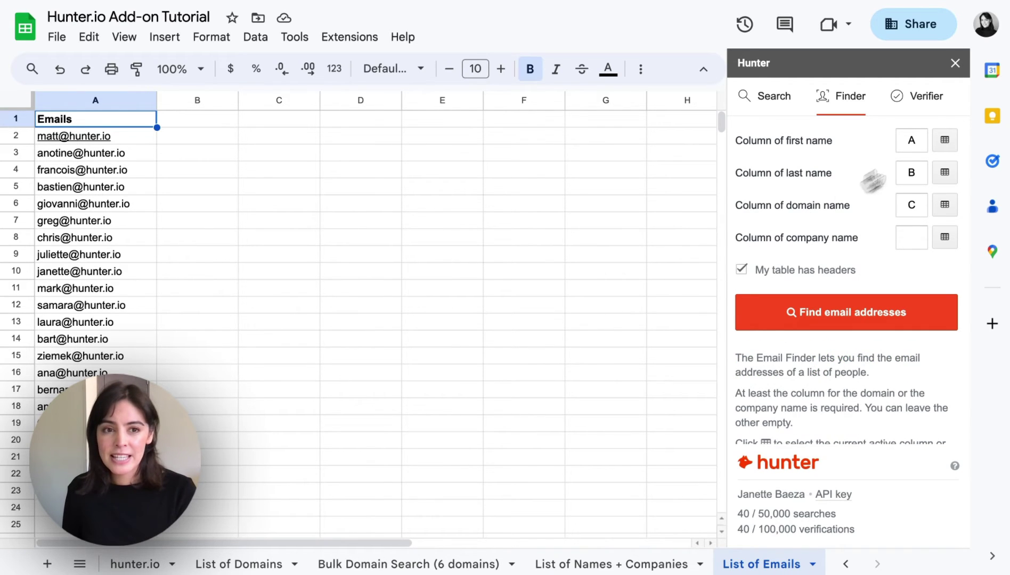
click(927, 99)
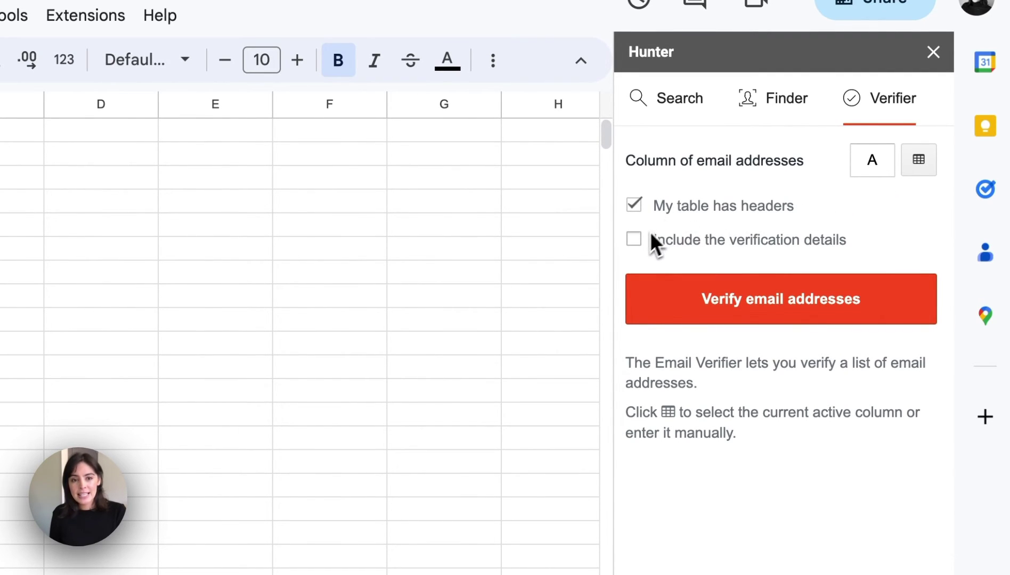
click(635, 241)
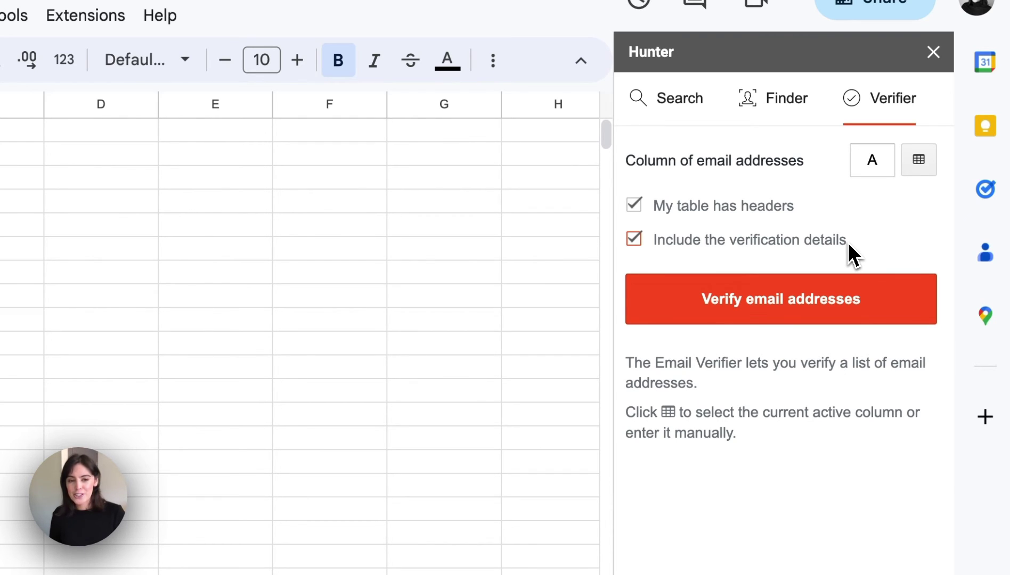
click(878, 299)
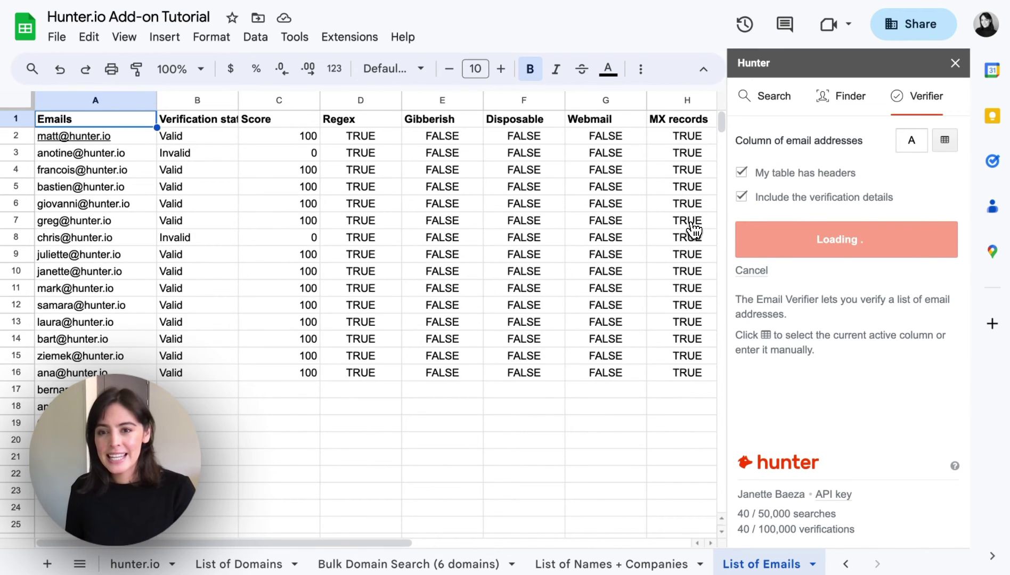
click(198, 101)
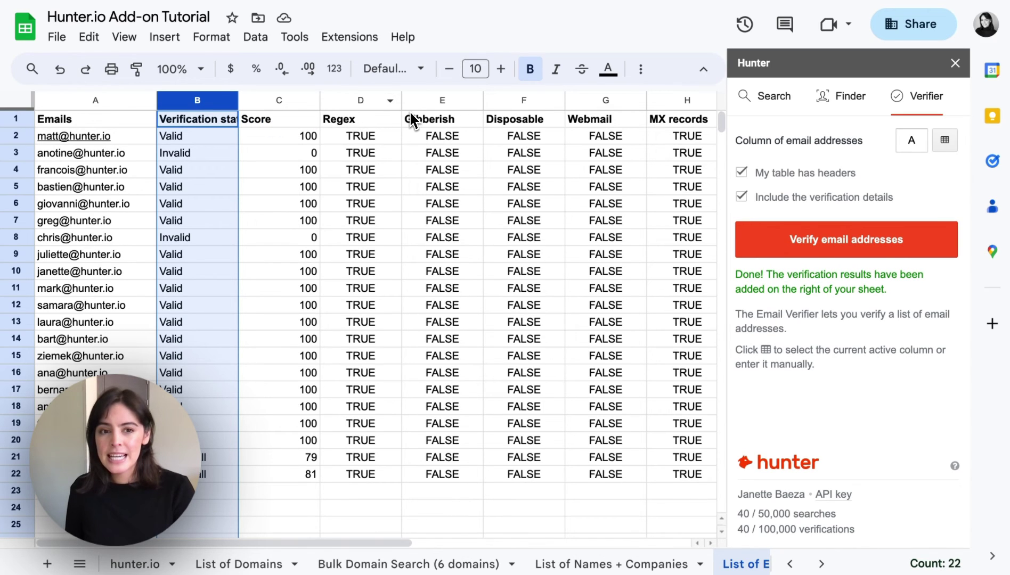
scroll(421, 107, right, 3)
scroll(424, 100, left, 3)
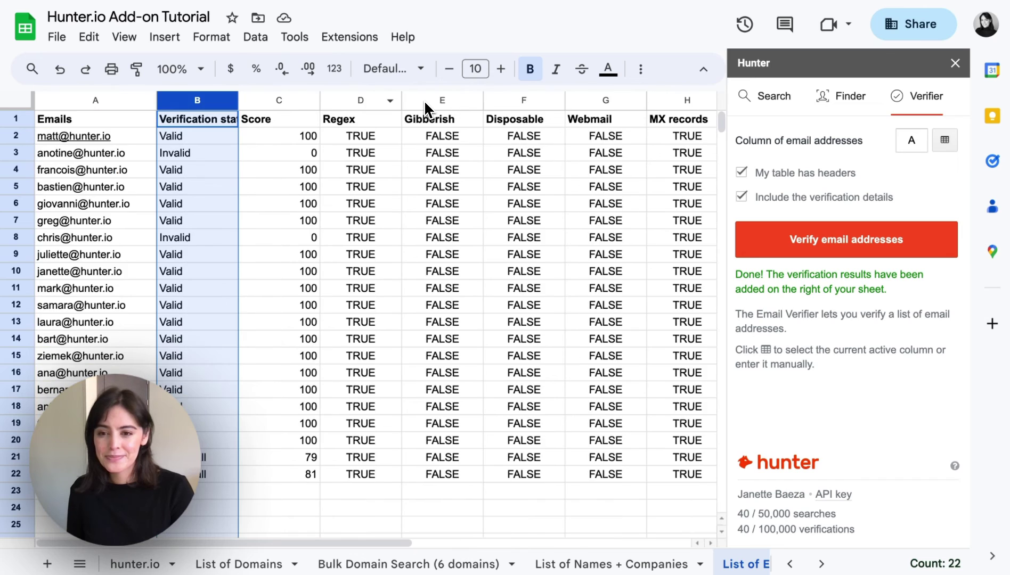
scroll(424, 101, right, 2)
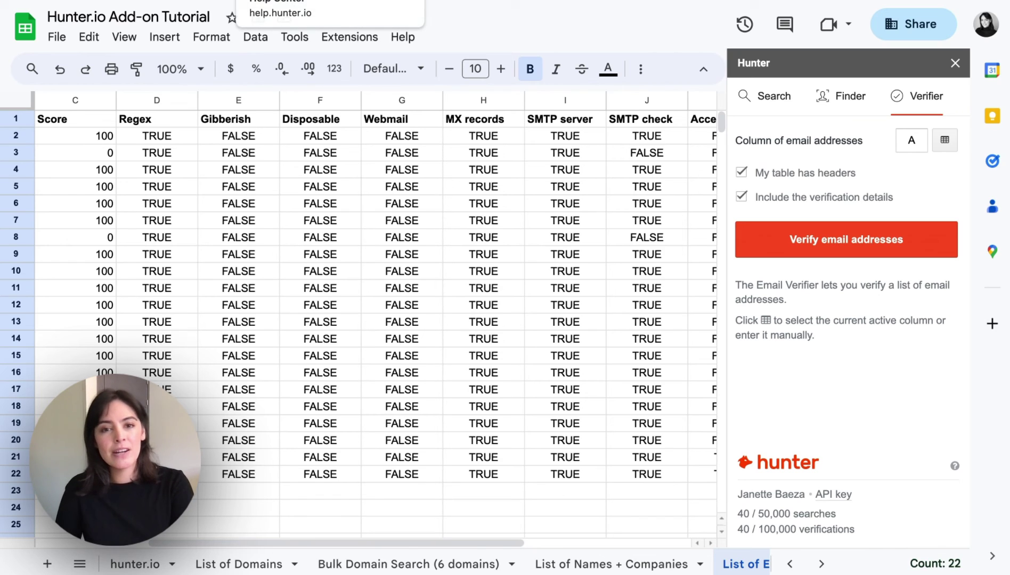
Step: Open the support messenger on the Hunter Help Center's Google Sheets Add-on article
click(461, 2)
scroll(479, 75, up, 5)
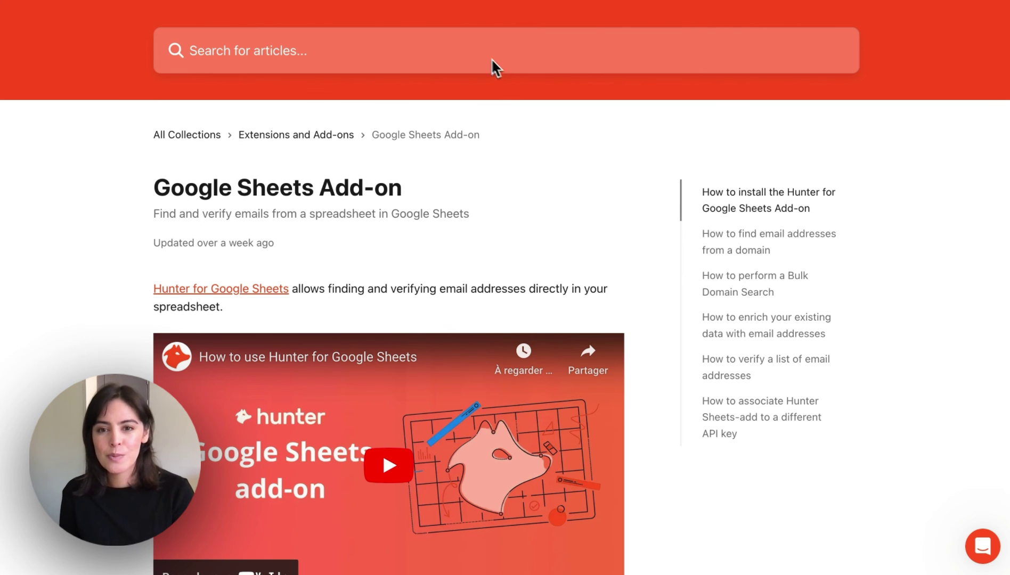
click(982, 547)
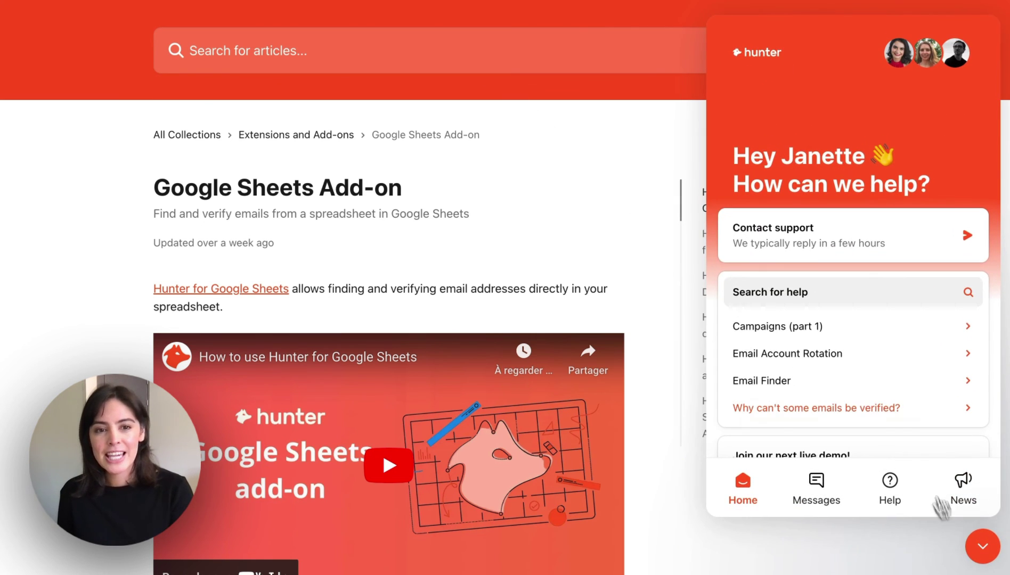